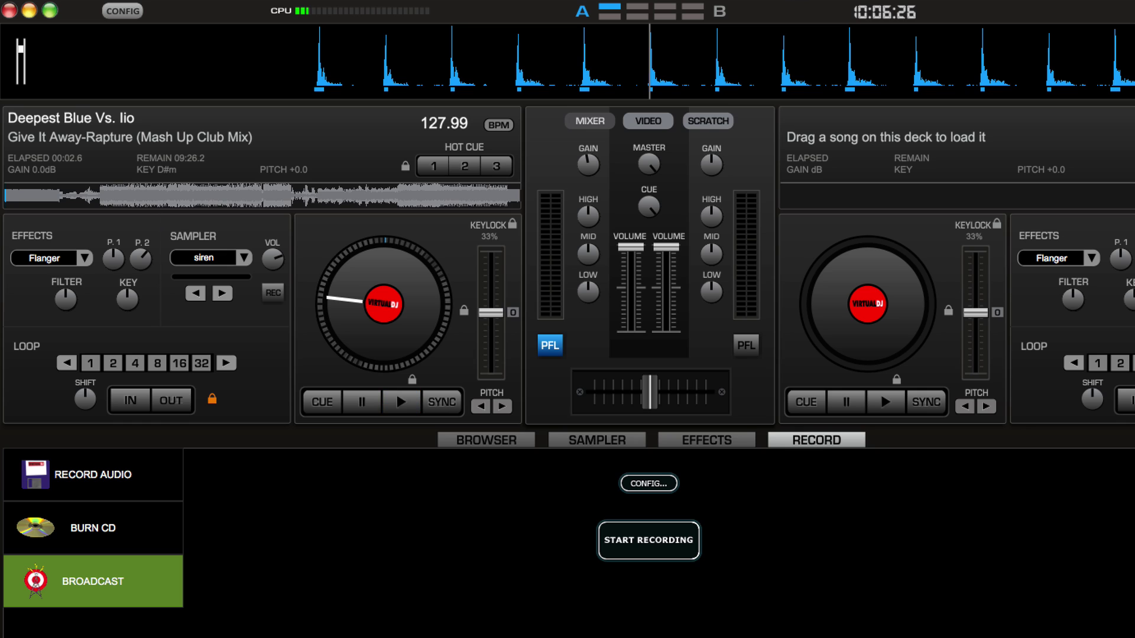
Step: Copy the stream host transcoder1.radio.co from the radio.co dashboard and go back to VirtualDJ
key(super+Tab)
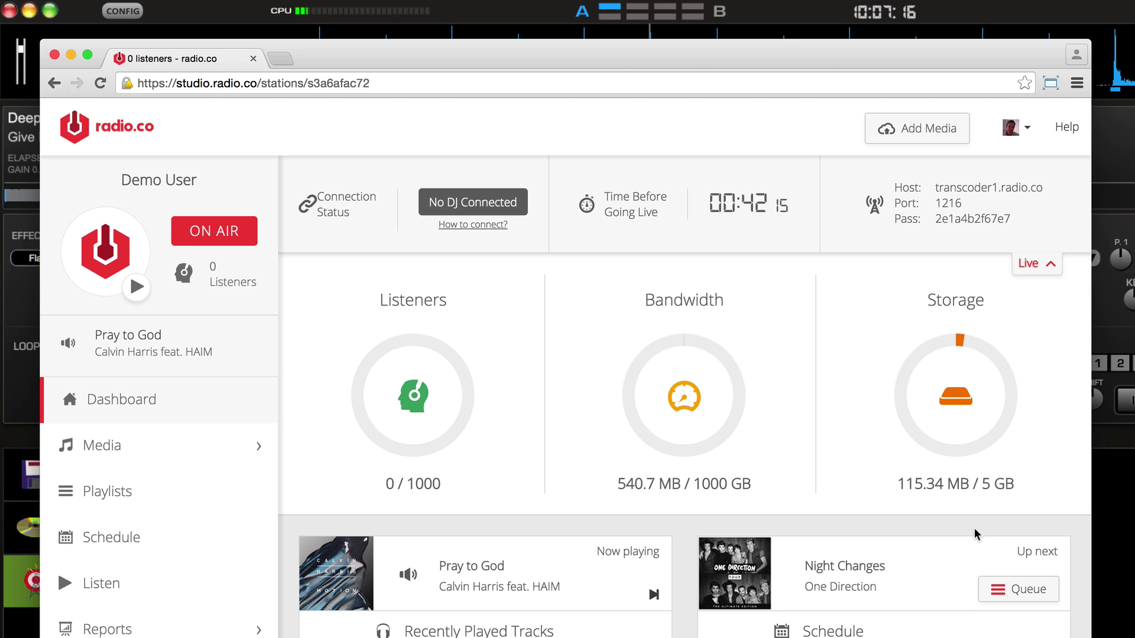
mouse_move(986, 197)
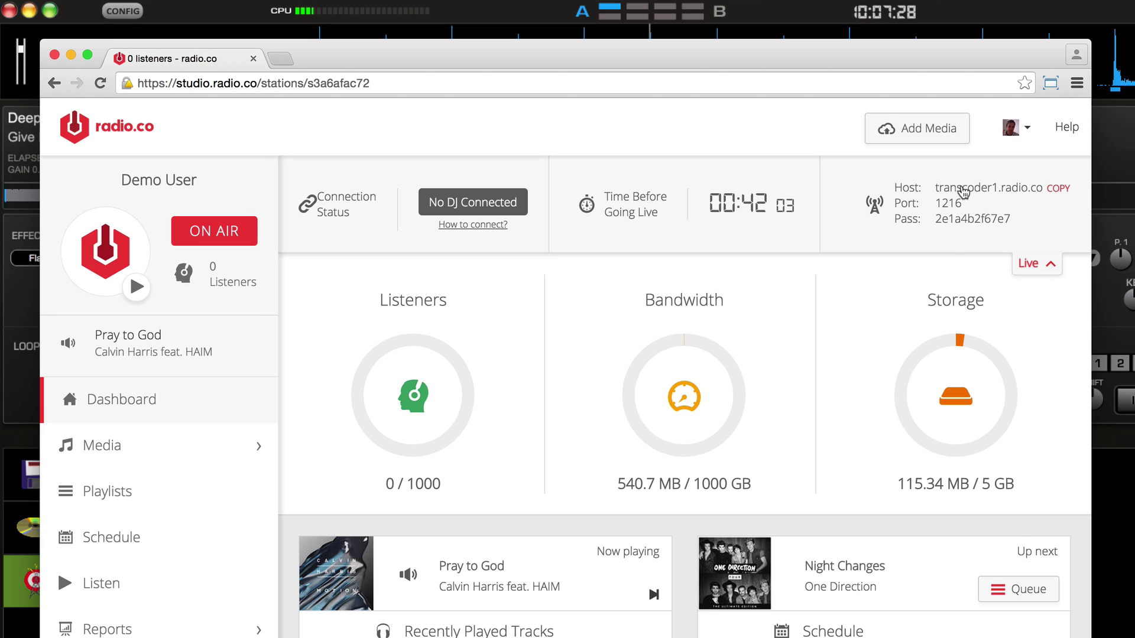
click(964, 191)
key(super+Tab)
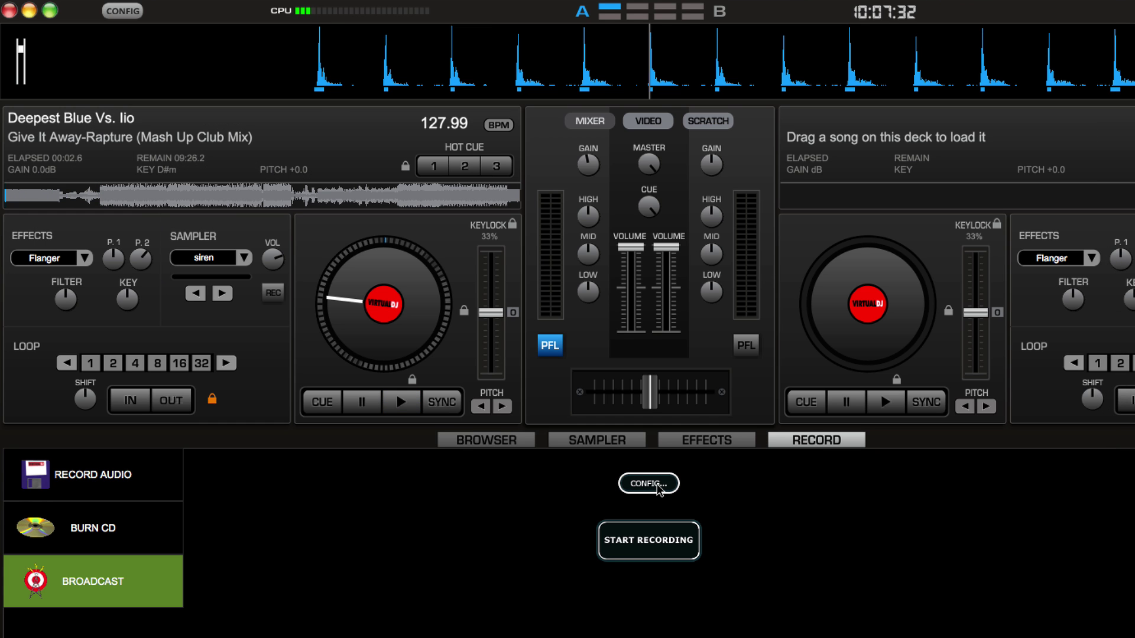
Step: In the broadcast config, enable Auto-Start, choose Shoutcast (MP3) and keep the bitrate at 128 Kbs
click(840, 437)
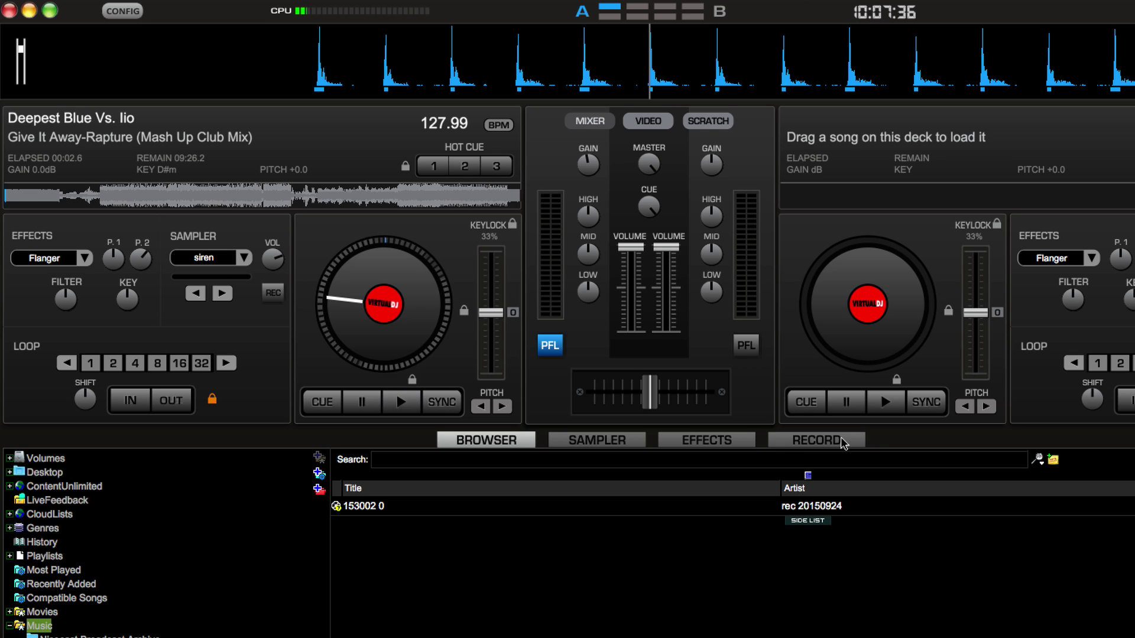
click(841, 438)
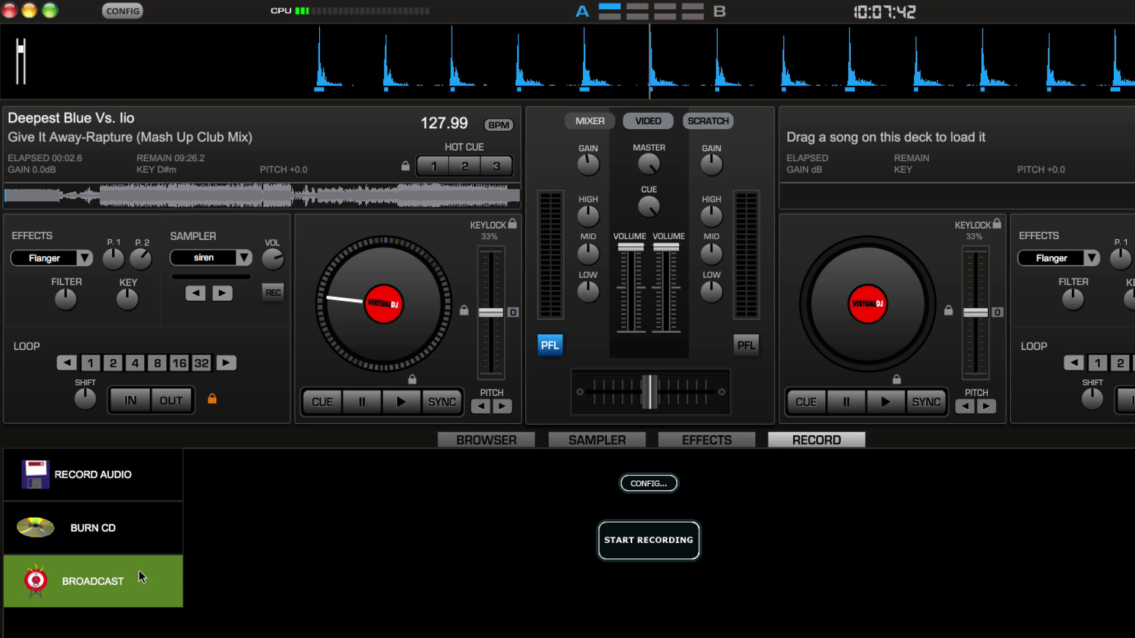
click(663, 482)
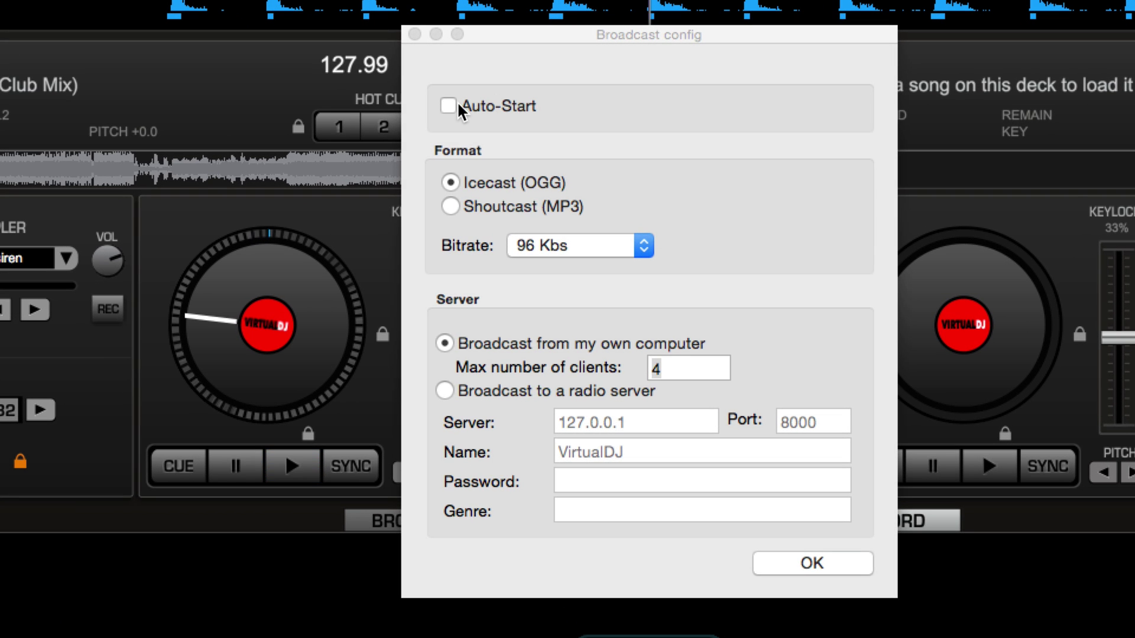
click(477, 123)
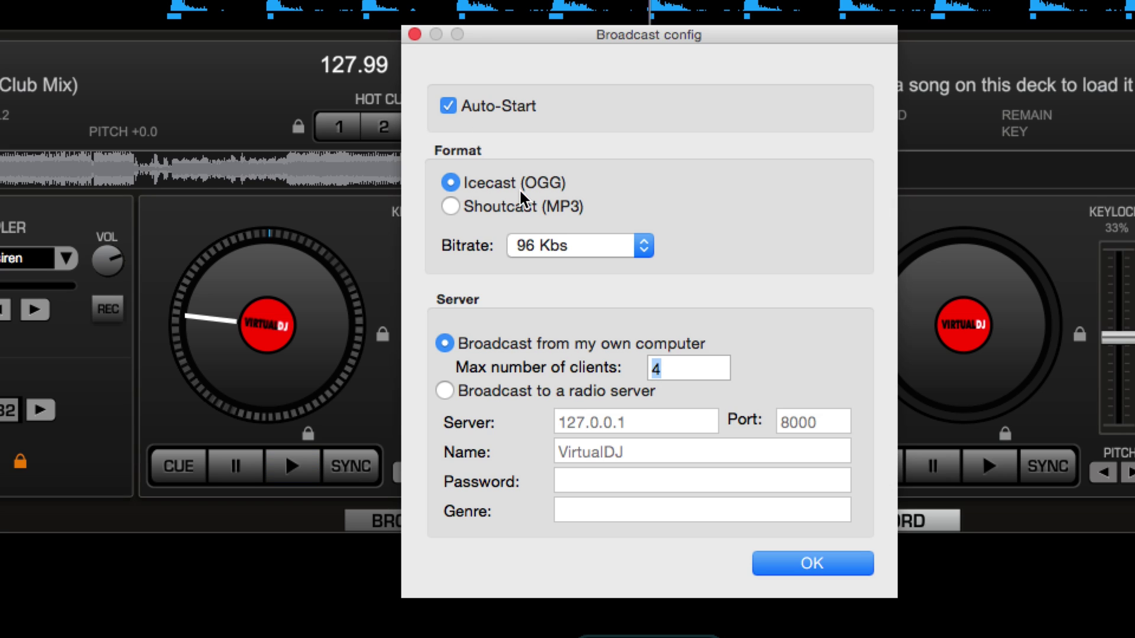
click(514, 207)
click(571, 247)
key(Escape)
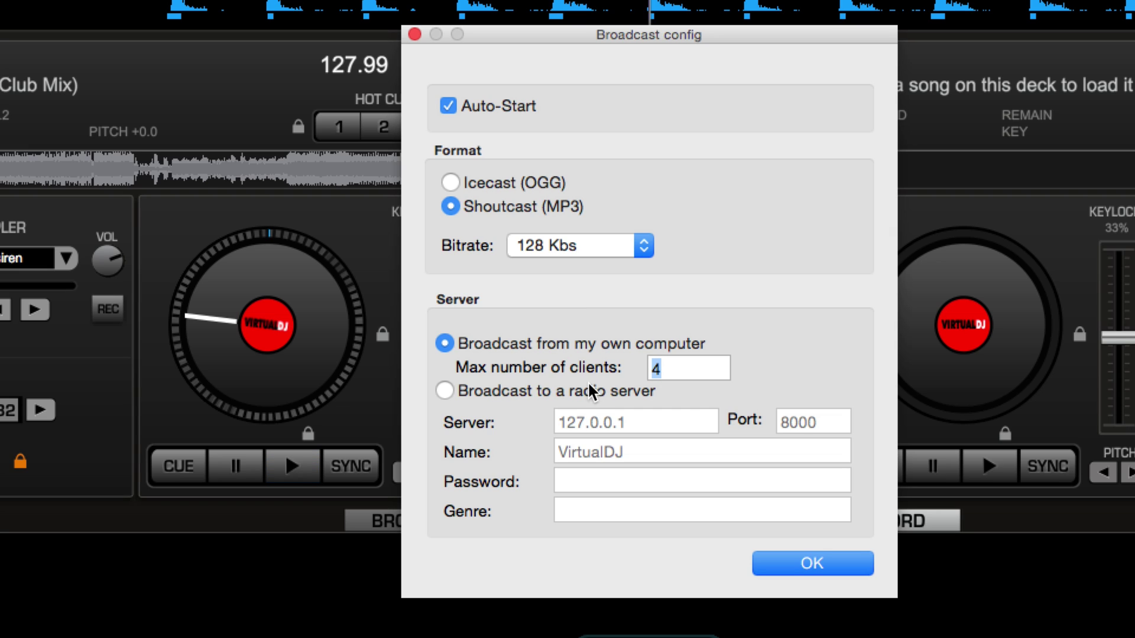
Step: Choose Broadcast to a radio server and replace 127.0.0.1 with the pasted host transcoder1.radio.co
click(556, 388)
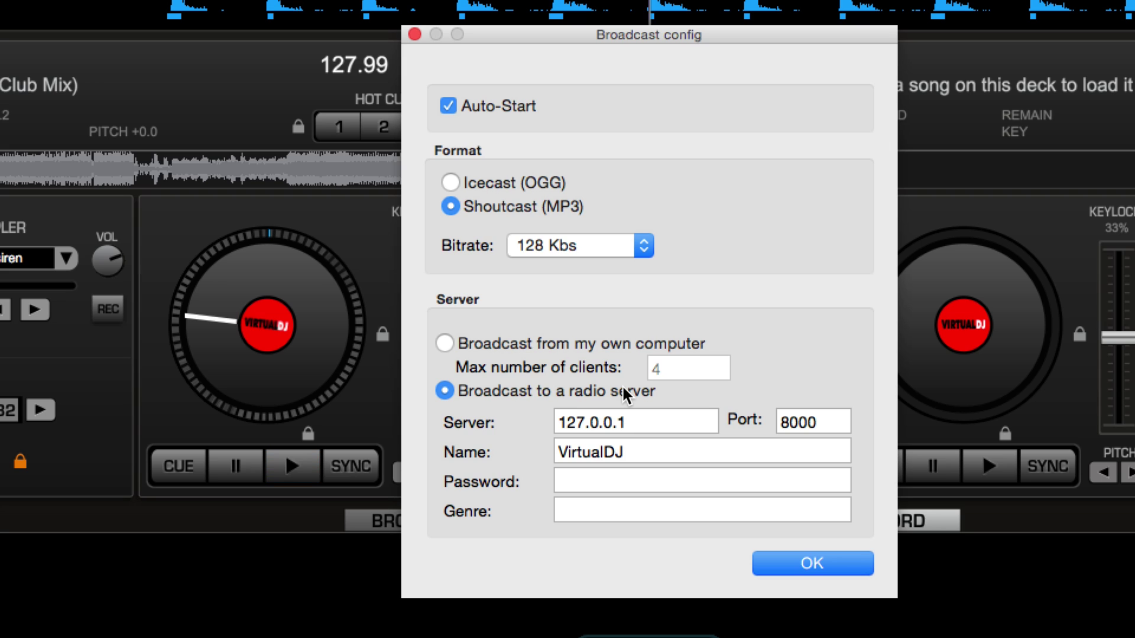
double_click(650, 422)
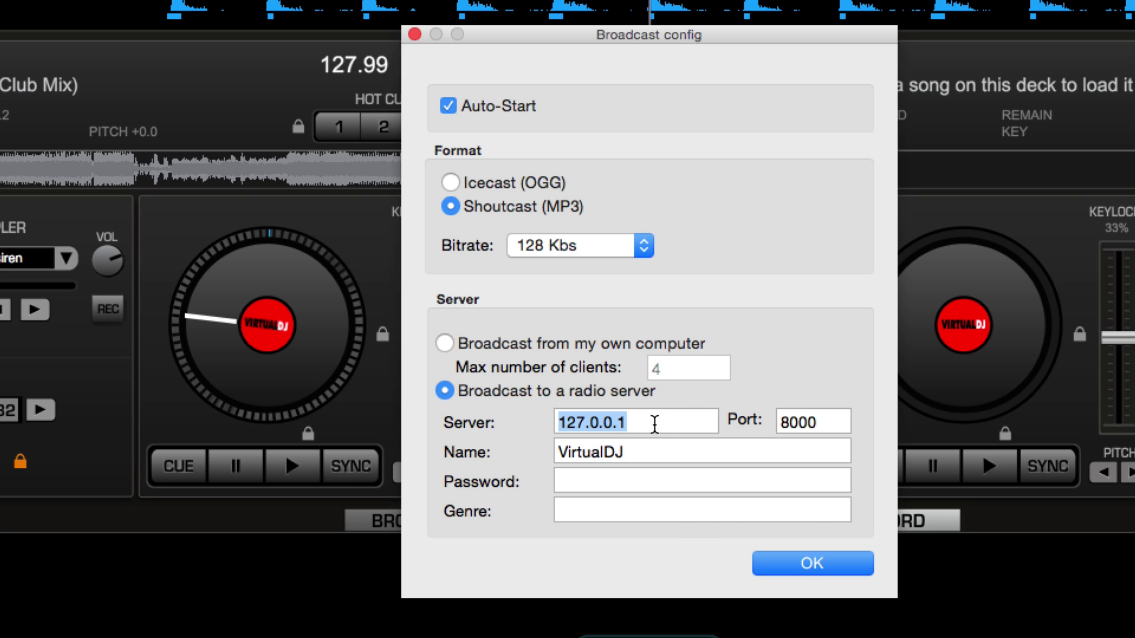
right_click(654, 424)
click(702, 540)
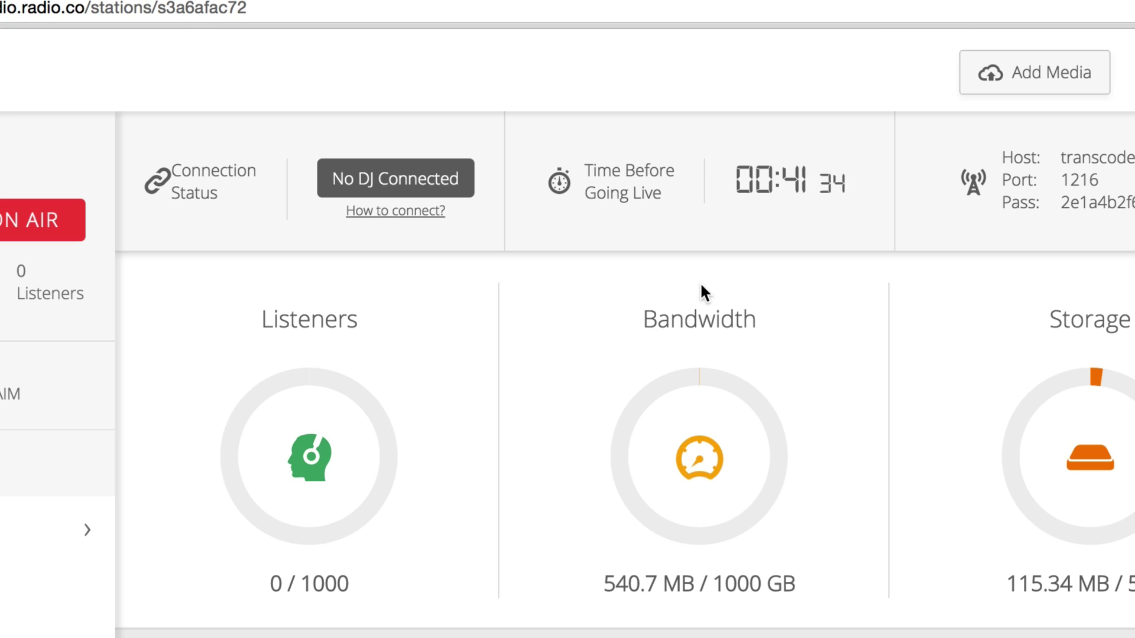
Step: Copy port 1216 from radio.co and paste it over the default port 8000
mouse_move(1092, 181)
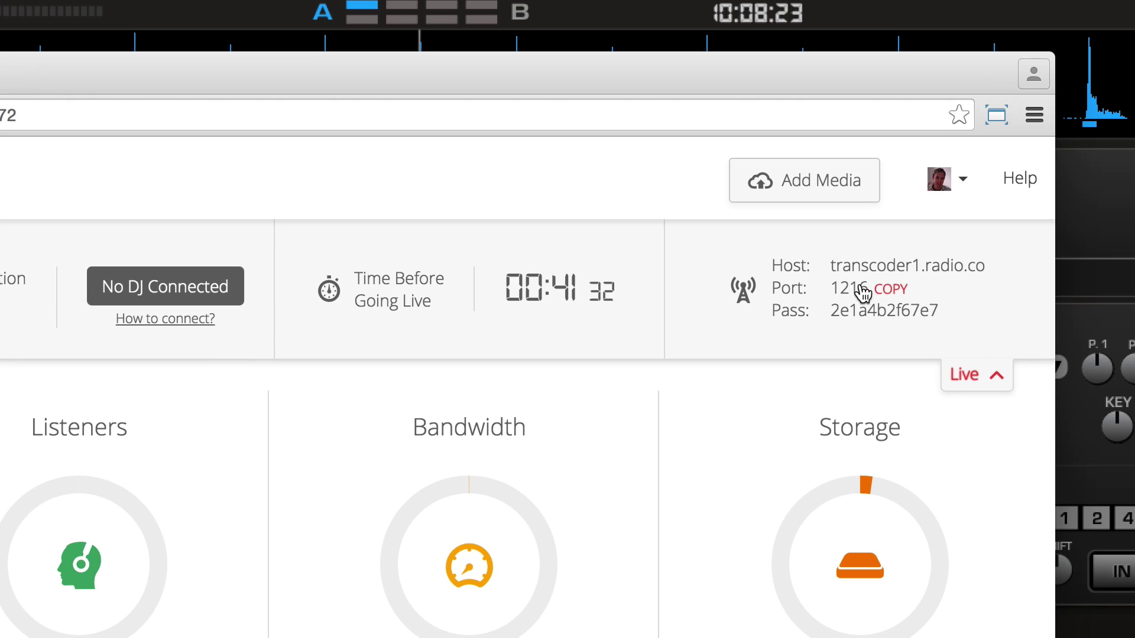
click(863, 293)
click(1071, 296)
double_click(603, 528)
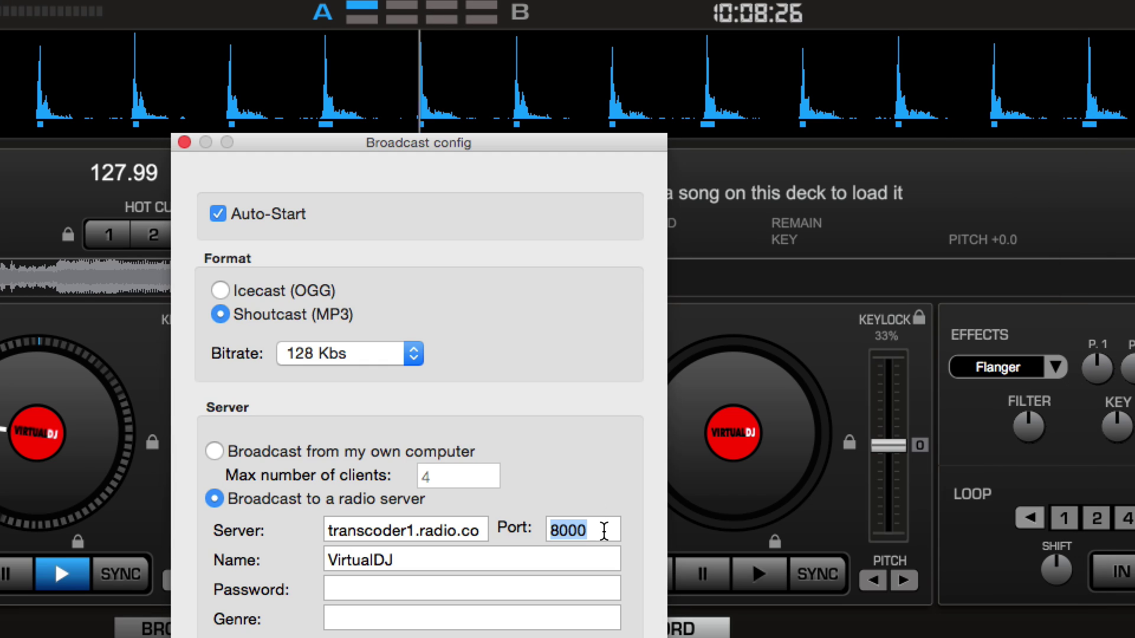
right_click(604, 527)
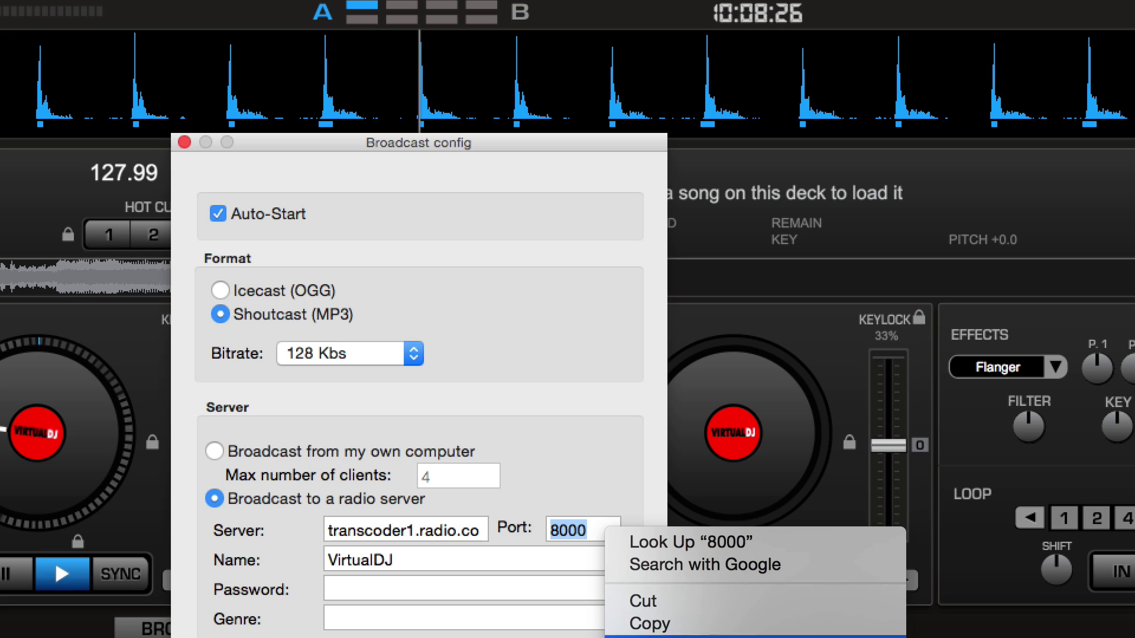
click(674, 637)
Step: Replace the default name VirtualDJ with the show's name, fixing a typo
double_click(513, 563)
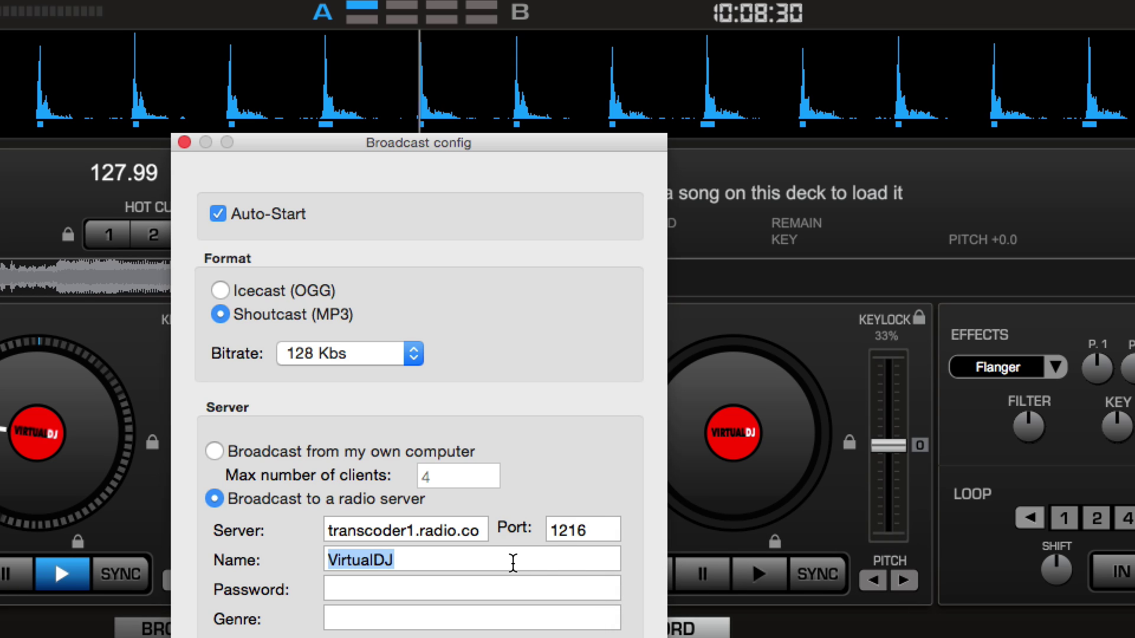
text(Jame)
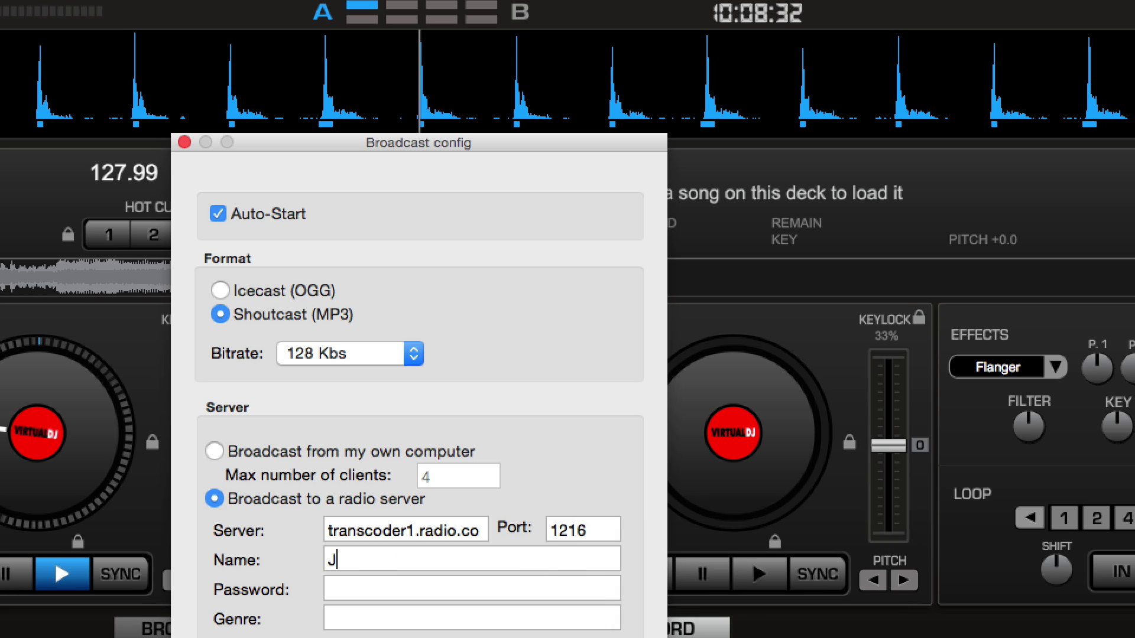
text(s' Shopw)
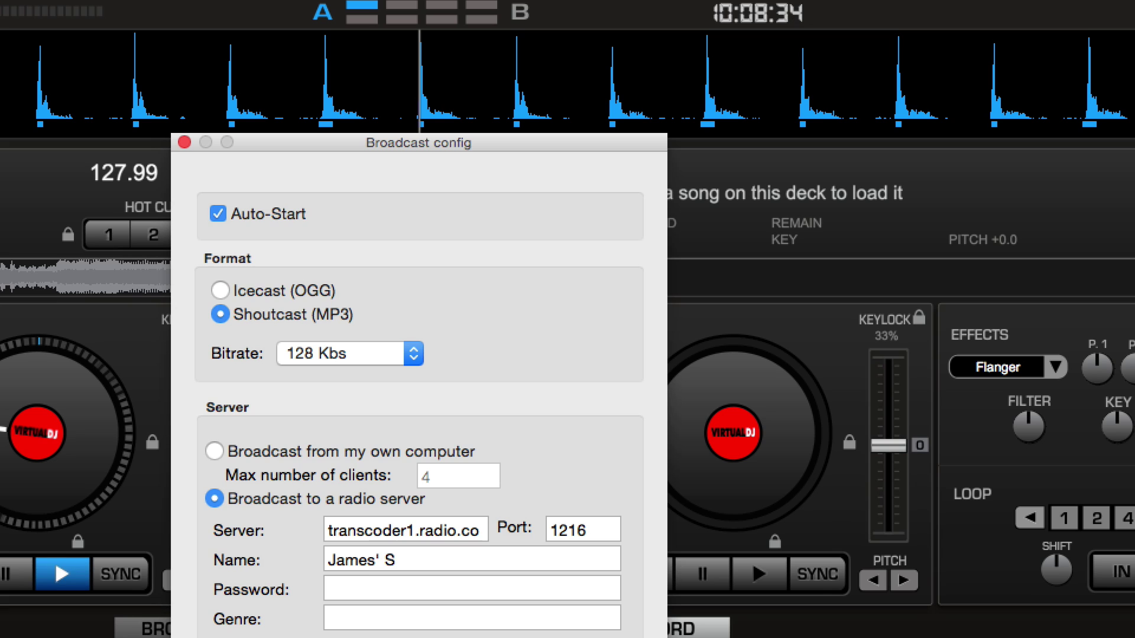
key(BackSpace)
key(BackSpace)
key(BackSpace)
text(ow)
key(Tab)
Step: Copy the stream password from the radio.co dashboard and paste it into the Password field
key(super+Tab)
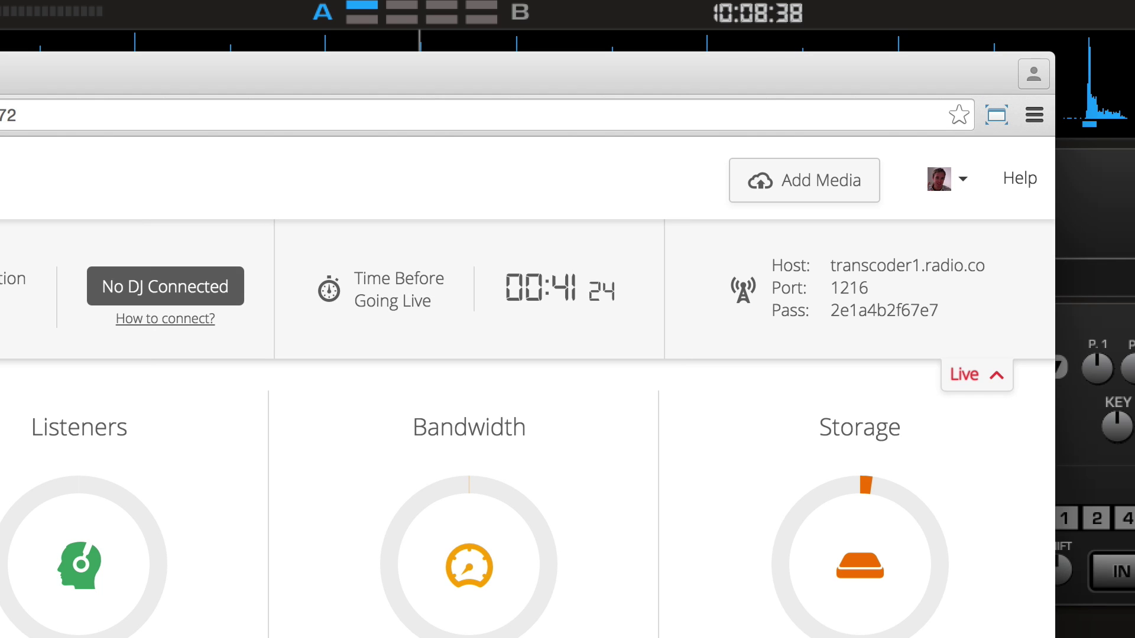
right_click(892, 324)
click(887, 326)
key(super+Tab)
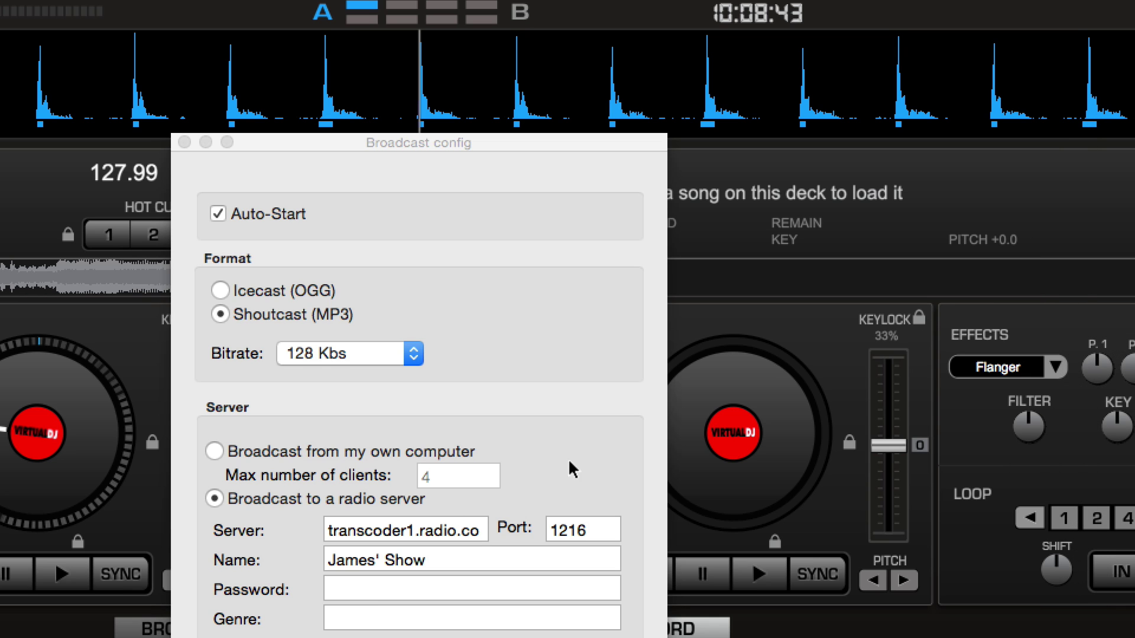
click(359, 590)
right_click(358, 590)
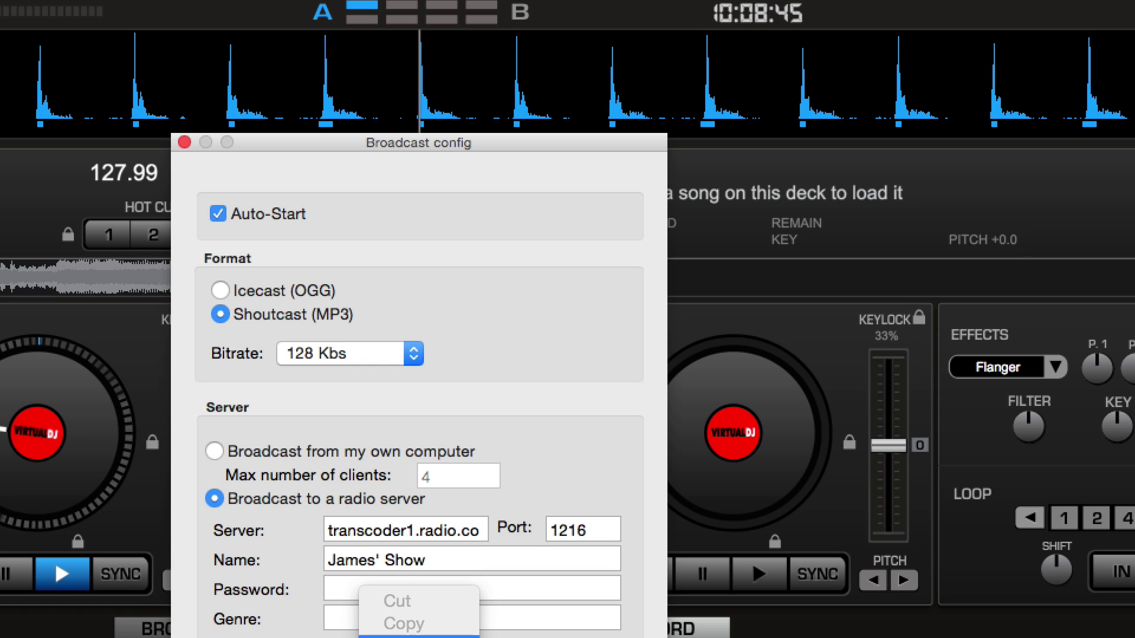
click(391, 637)
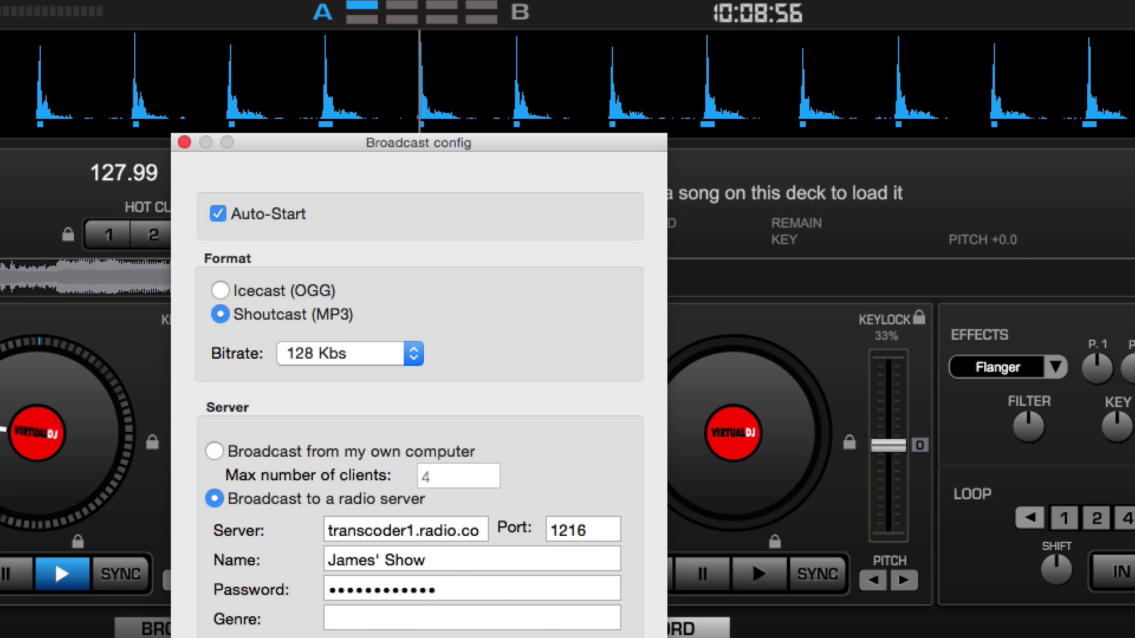
Step: Save and close the broadcast settings, then mute the computer's audio output
key(Return)
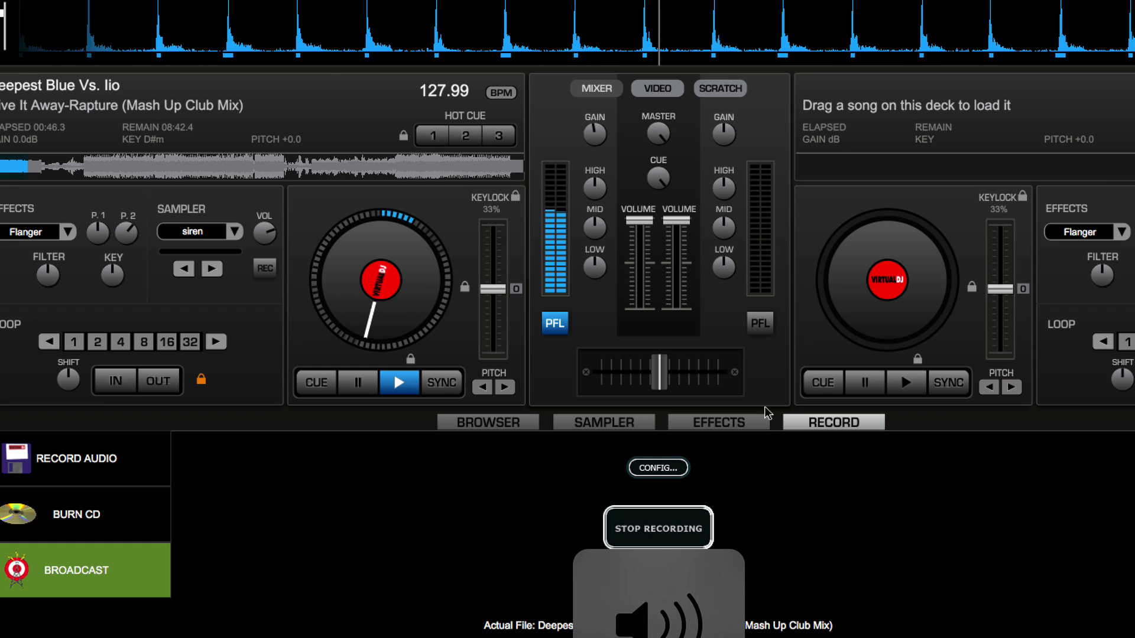
key(XF86AudioMute)
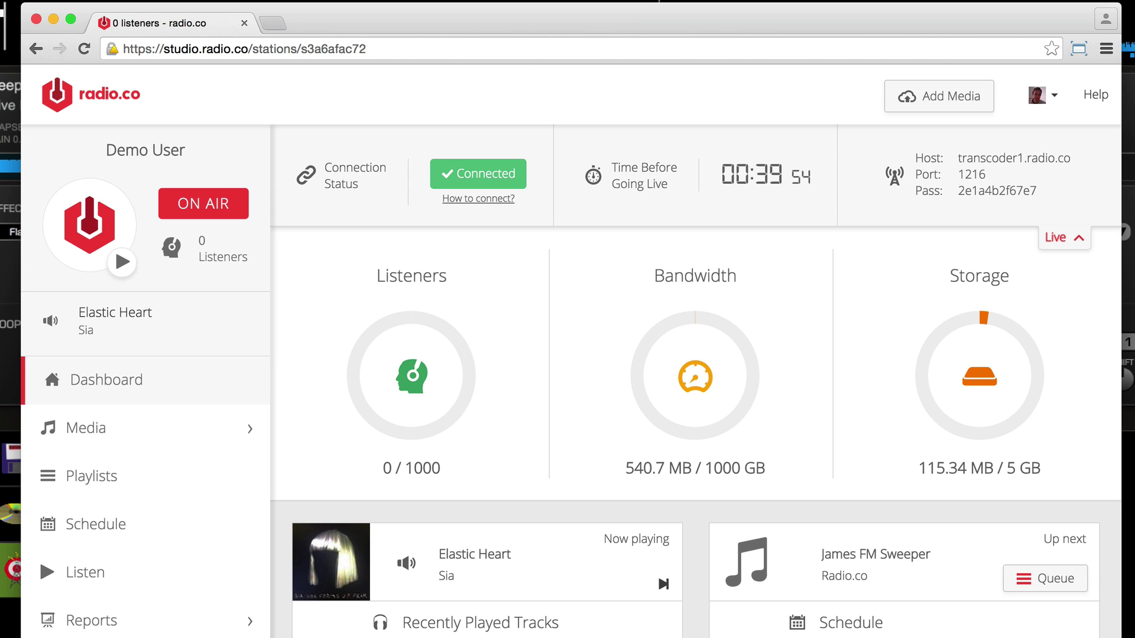
Step: Quit VirtualDJ despite playing music, then move the radio.co Chrome window down and right
key(super+Tab)
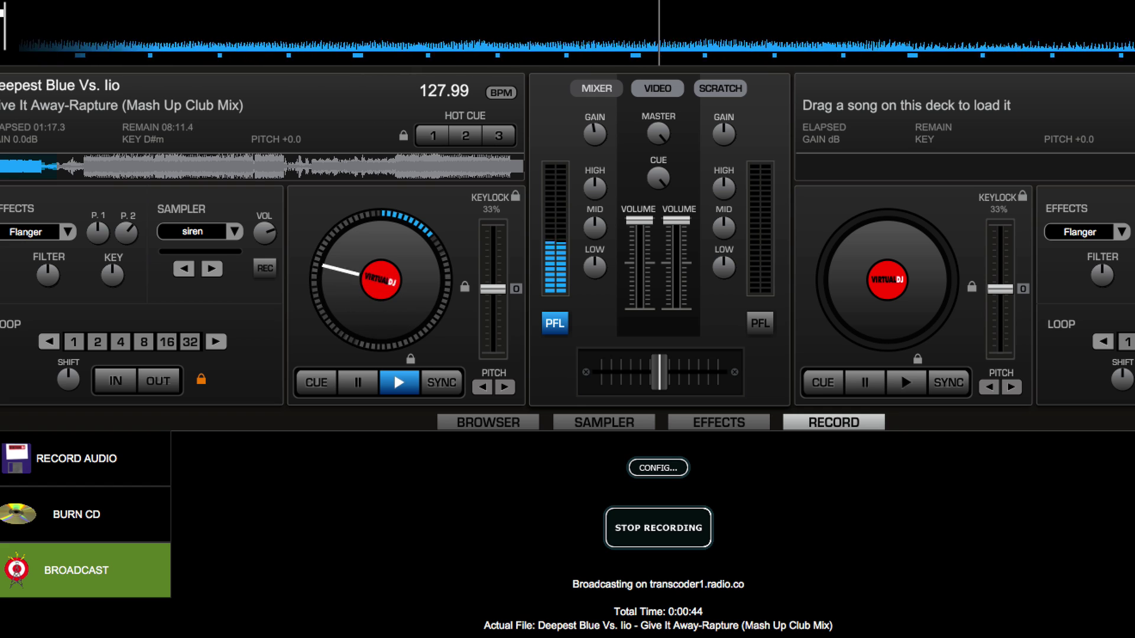
key(super+q)
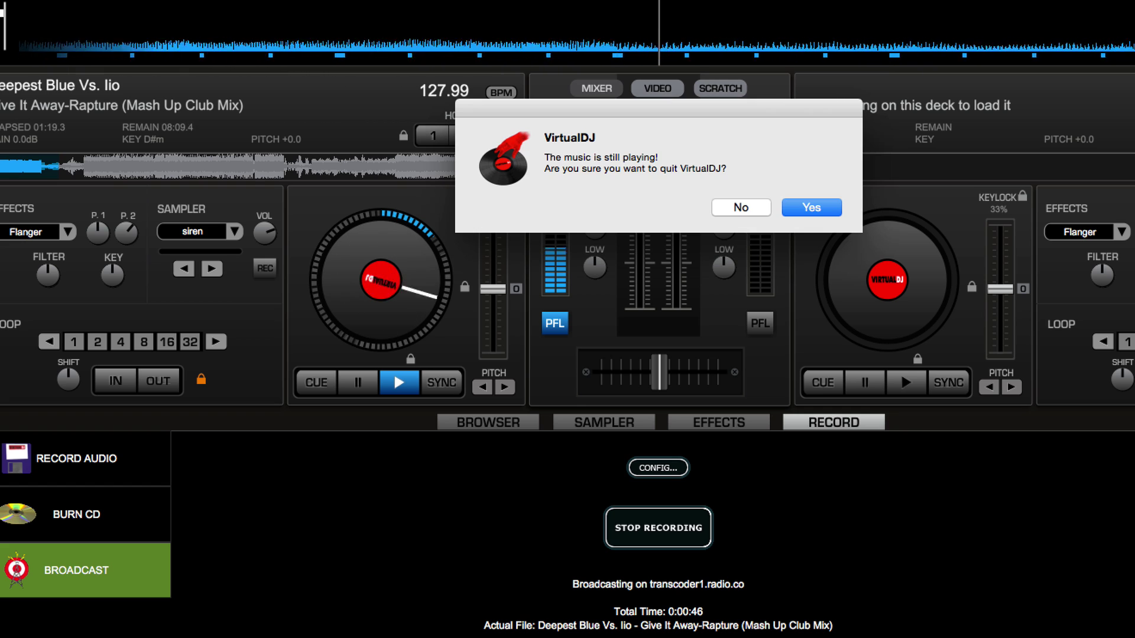
key(Return)
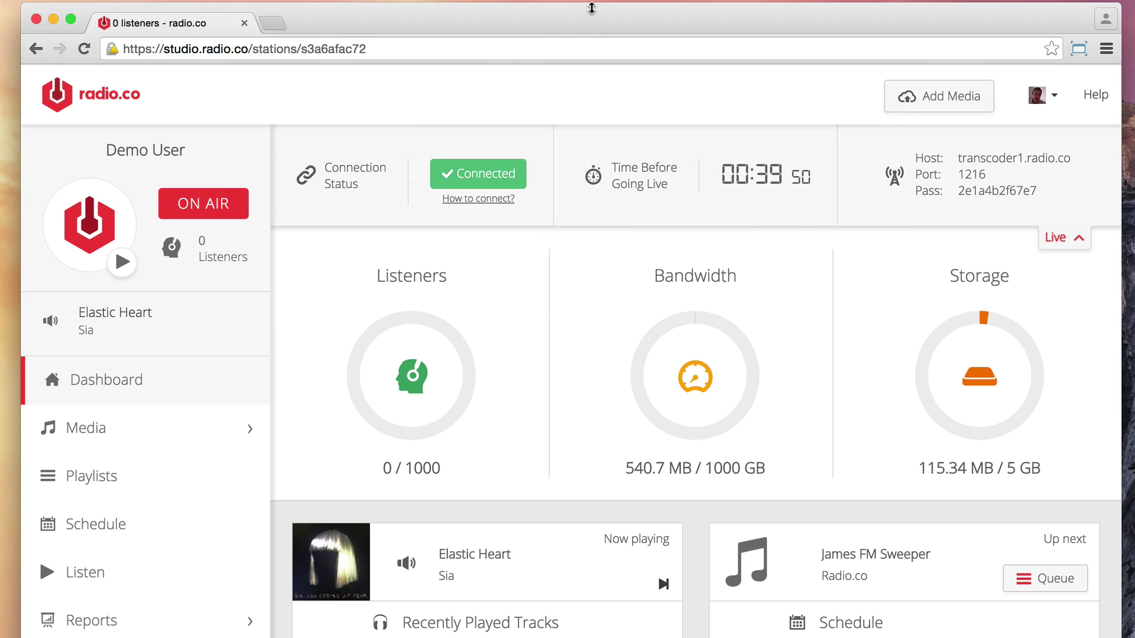
drag(597, 20, 635, 54)
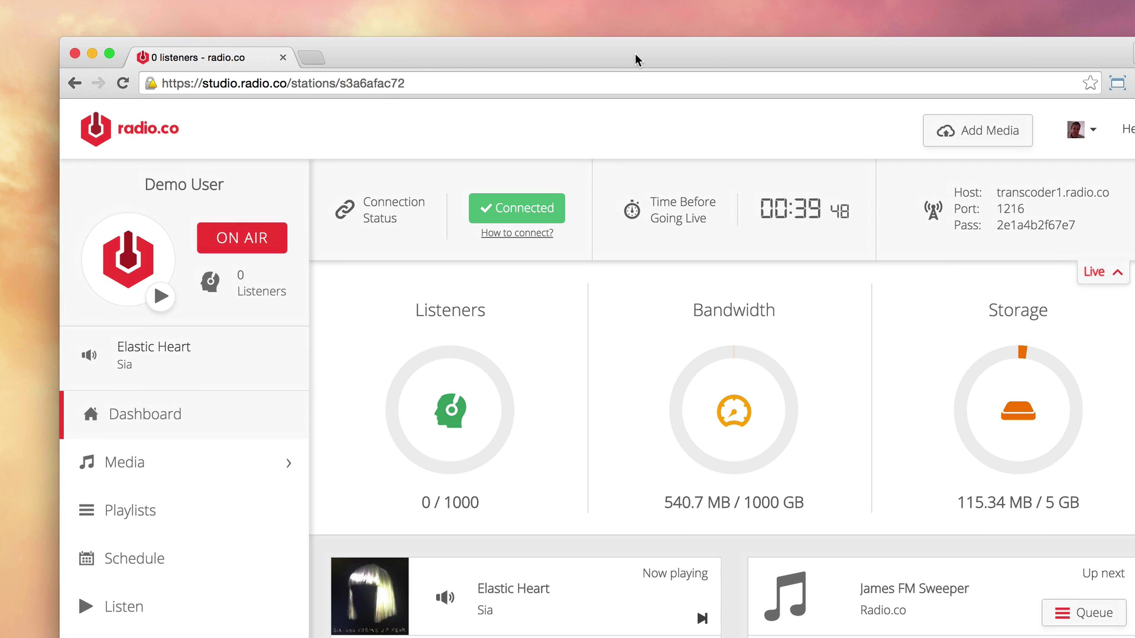